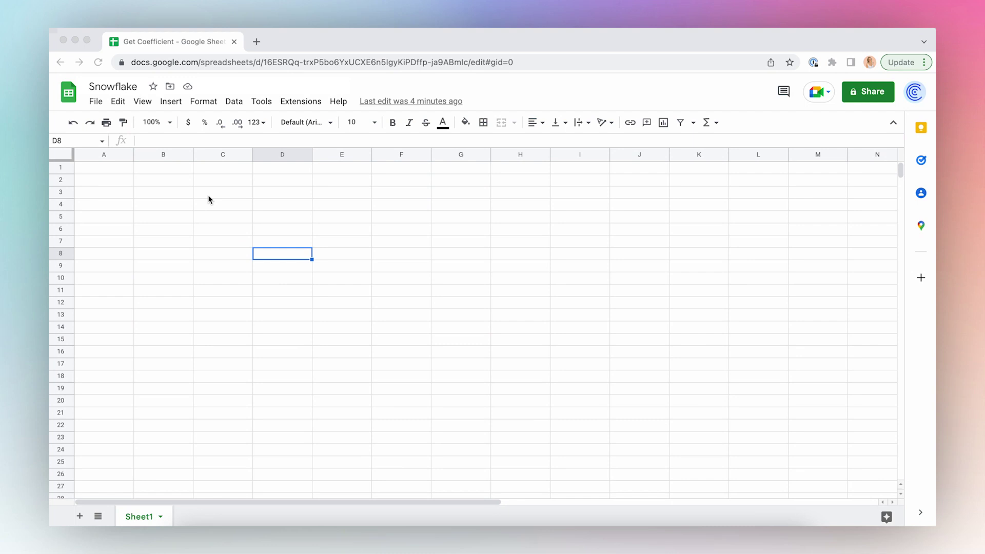
# Find the Coefficient: Salesforce, Hubspot Data Connector add-on via a 'coeff' Marketplace search and request installation.
pyautogui.click(293, 102)
pyautogui.moveTo(315, 122)
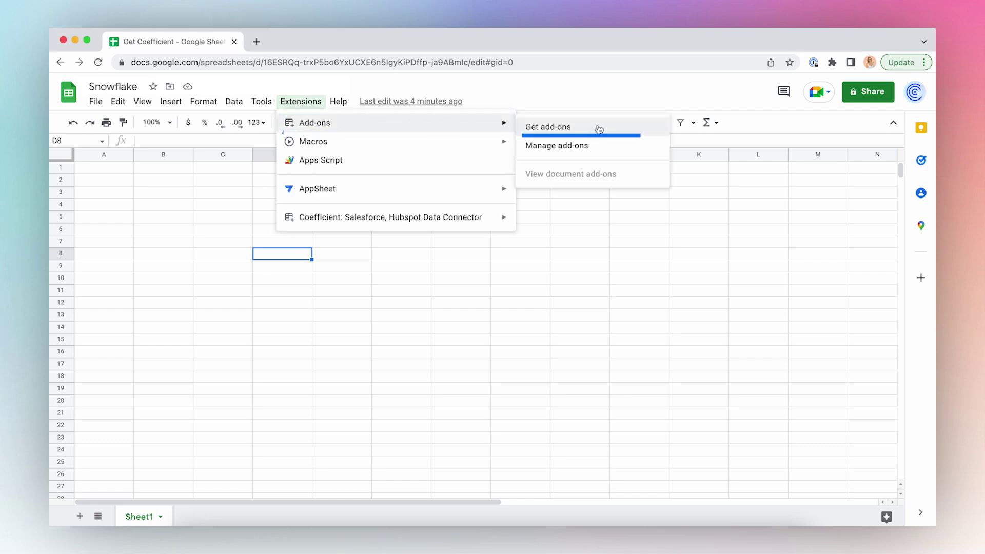
pyautogui.click(597, 128)
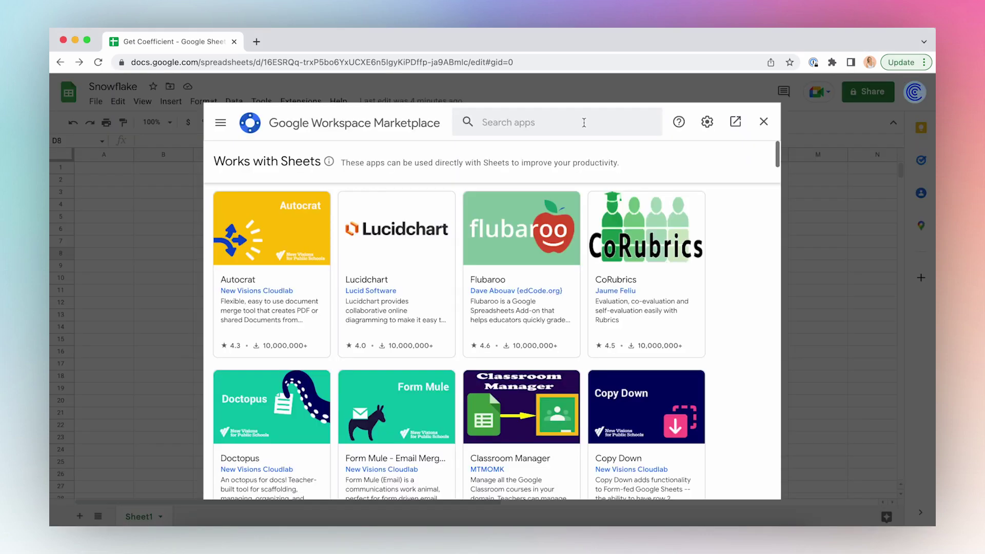
pyautogui.click(571, 125)
pyautogui.write('coeff')
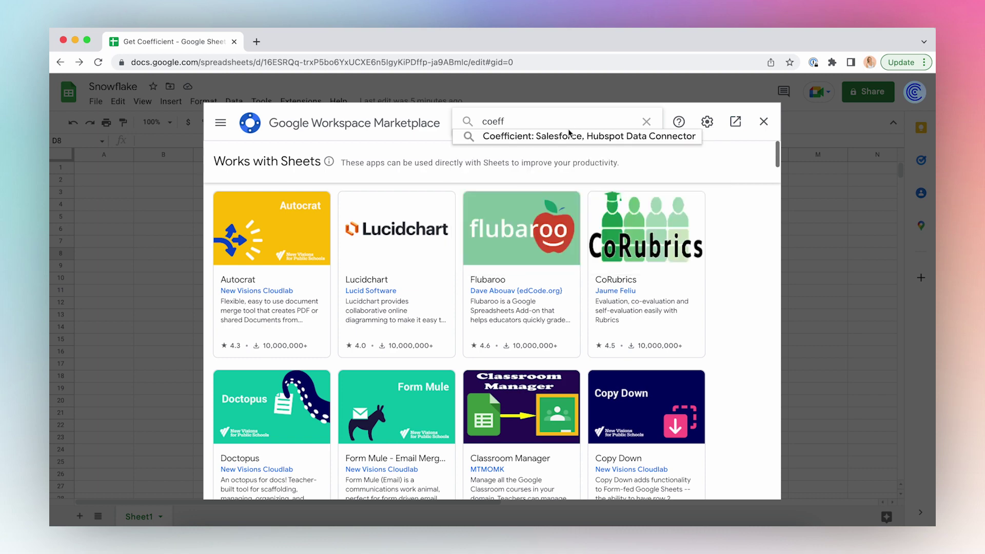
pyautogui.click(511, 136)
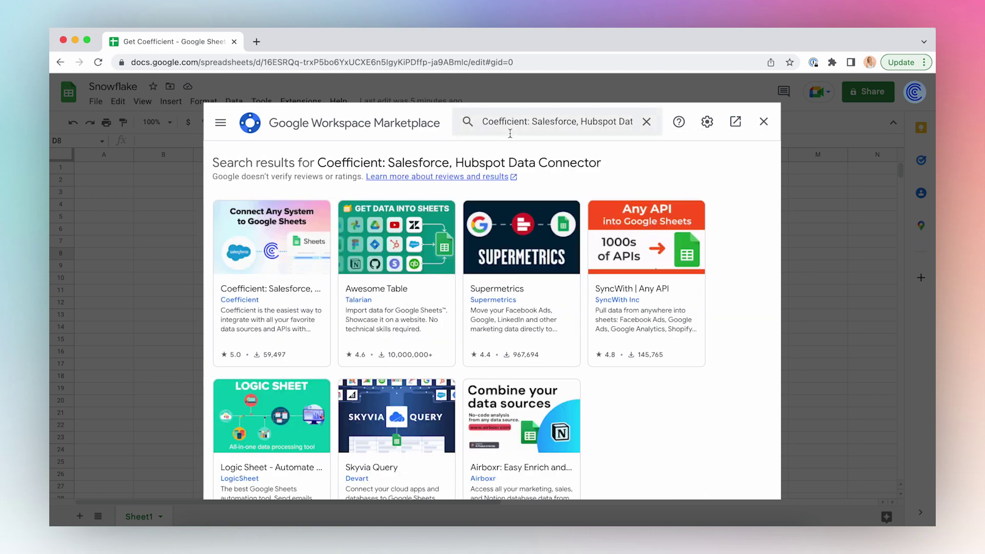
pyautogui.click(272, 238)
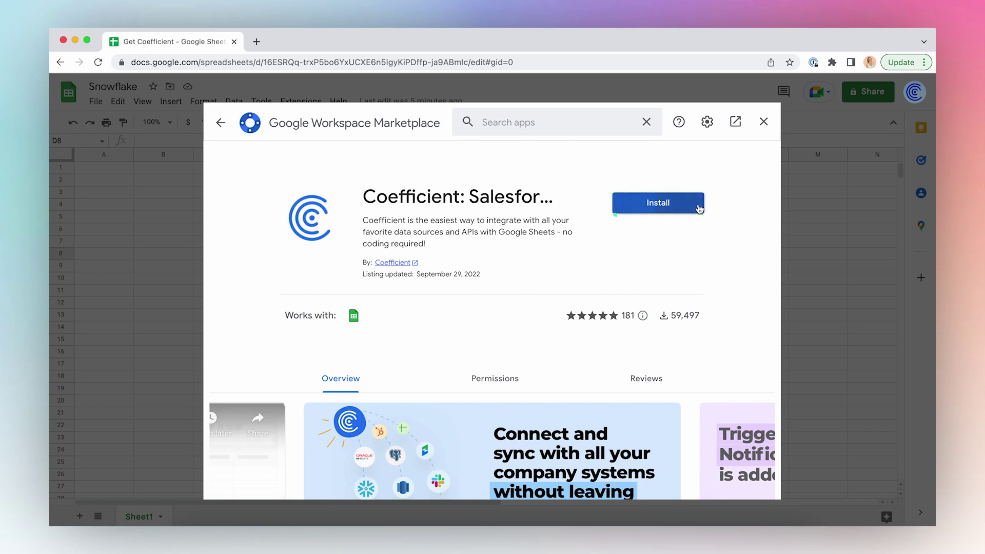
pyautogui.click(698, 207)
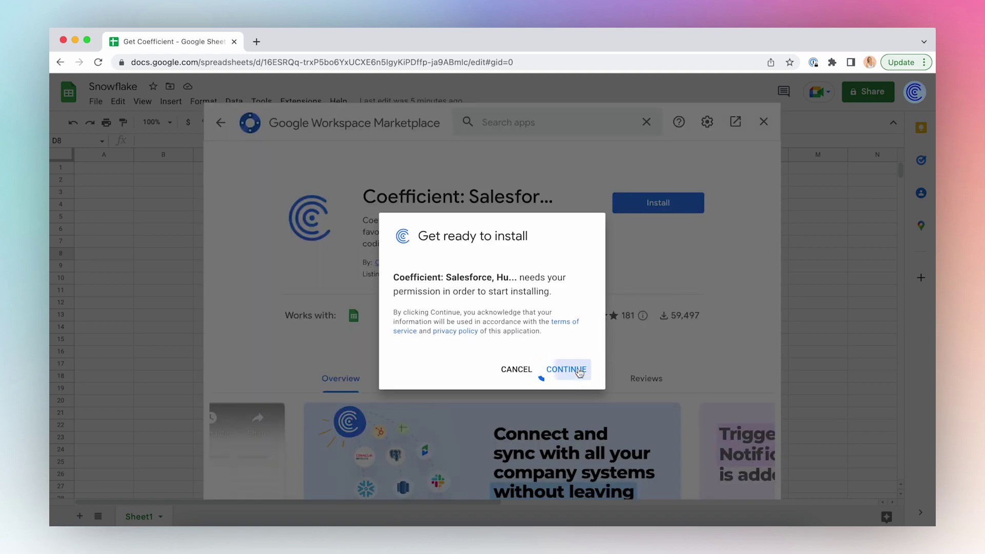
# Approve the Coefficient install with the listed Google account and allow its requested permissions.
pyautogui.click(559, 370)
pyautogui.click(534, 314)
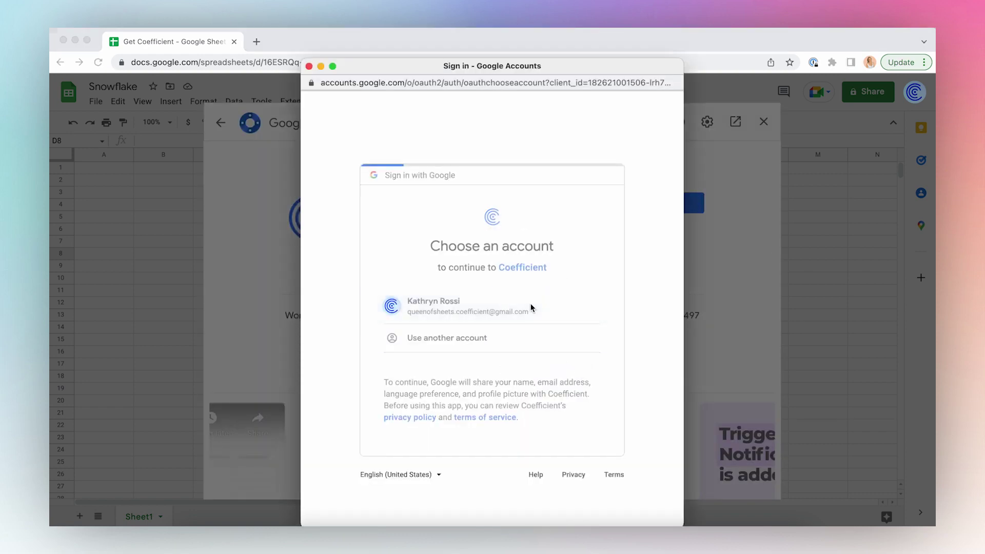
pyautogui.scroll(-2, 532, 308)
pyautogui.click(531, 444)
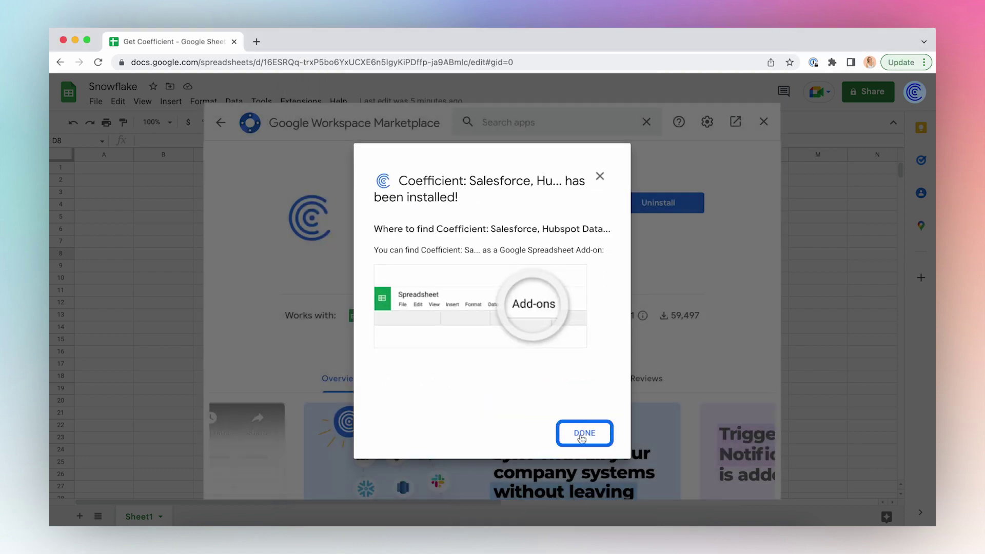
pyautogui.click(584, 434)
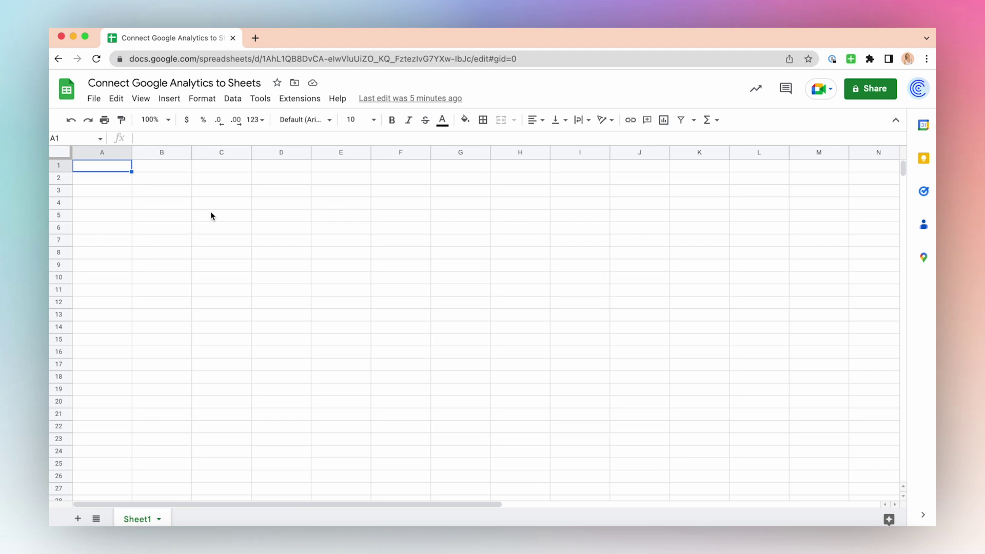
# Launch the Coefficient sidebar and pick Google Analytics from its Import from sources.
pyautogui.click(300, 98)
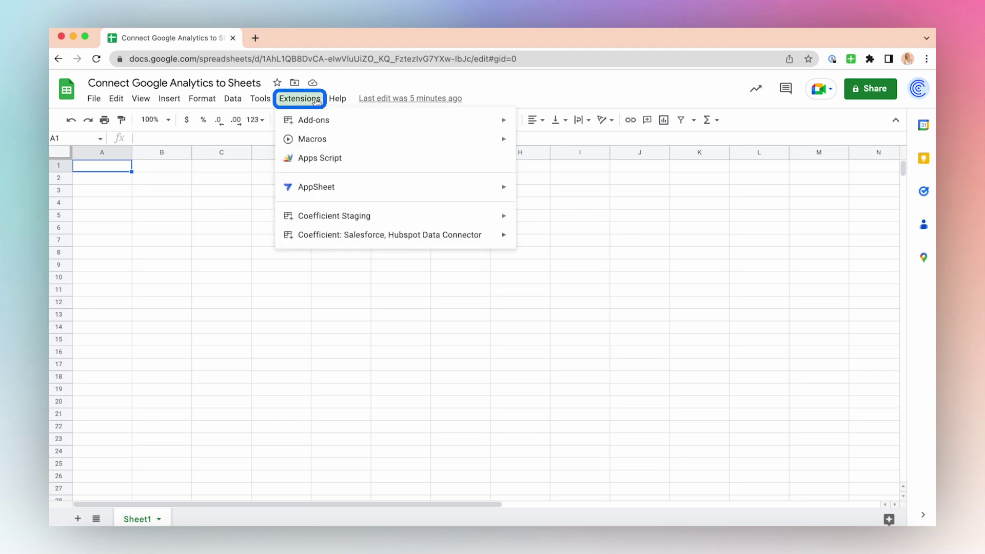
pyautogui.click(407, 235)
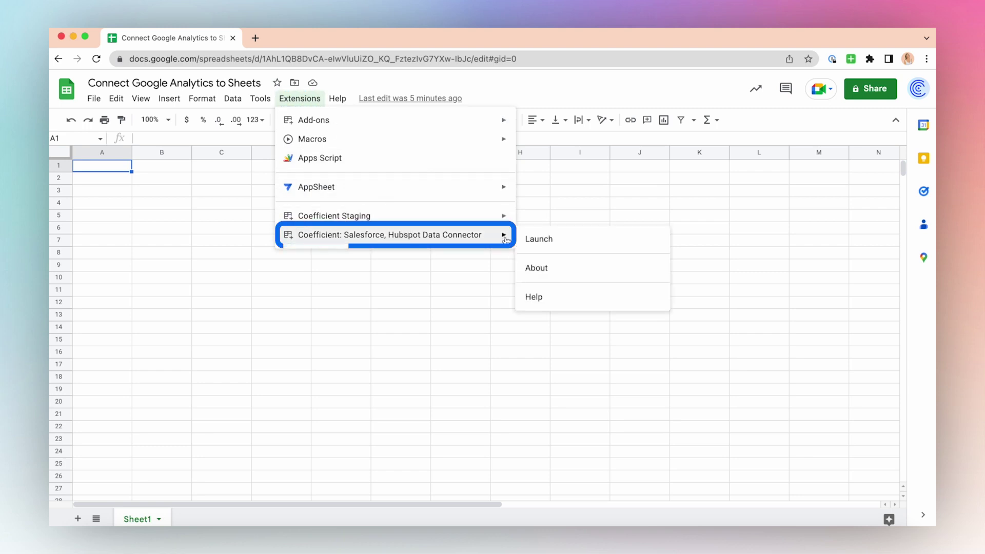
pyautogui.click(584, 240)
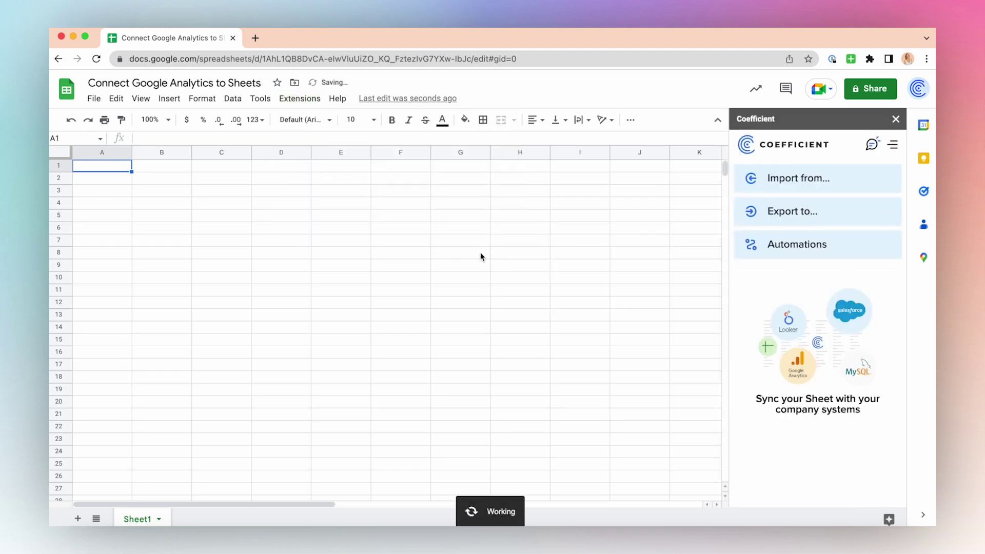
pyautogui.click(843, 179)
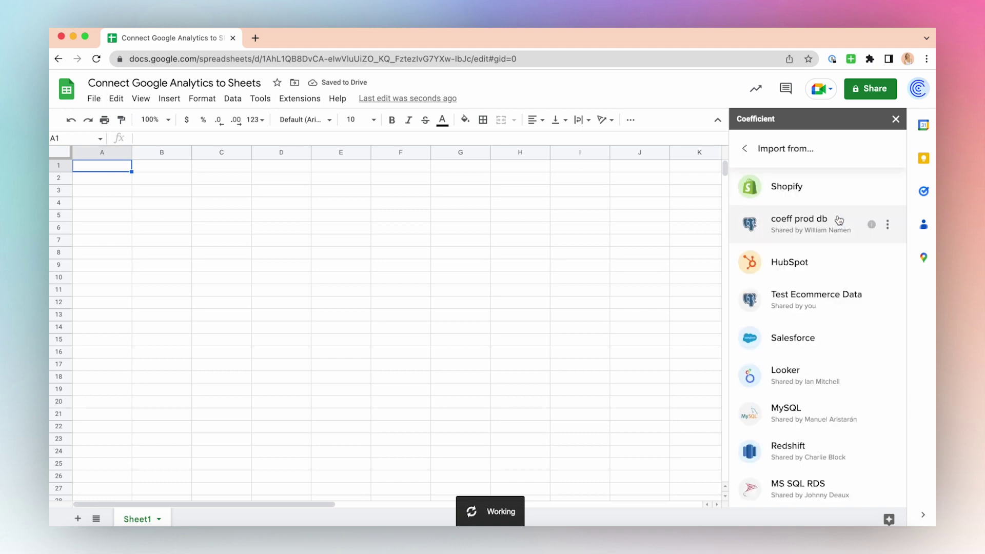
pyautogui.scroll(-3, 838, 223)
pyautogui.scroll(-2, 838, 223)
pyautogui.scroll(-3, 839, 223)
pyautogui.scroll(-1, 838, 223)
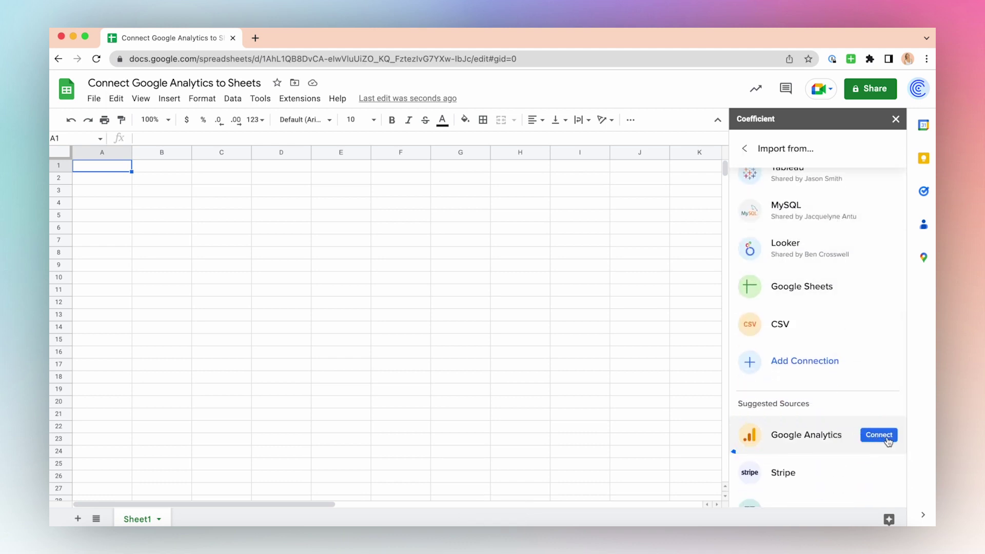
pyautogui.click(886, 439)
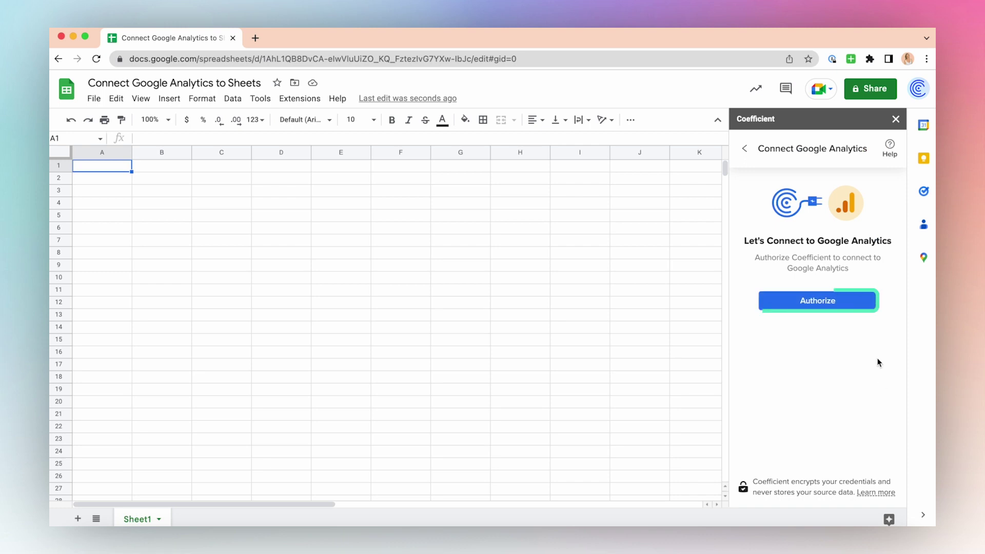
# Authorize Coefficient's Google Analytics connection to bring up the Google account chooser.
pyautogui.click(867, 306)
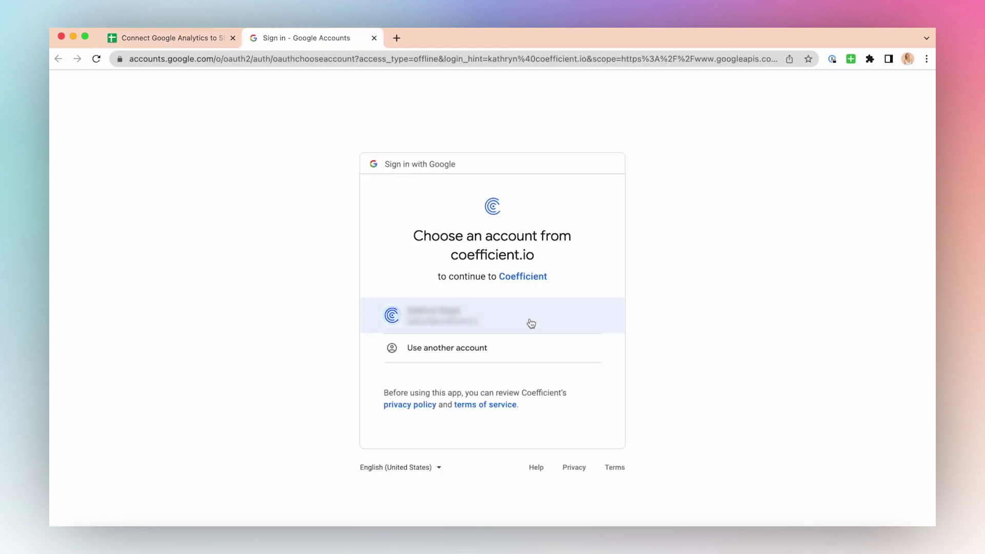
# Sign in with the Google account and allow Coefficient to see Analytics data.
pyautogui.click(503, 326)
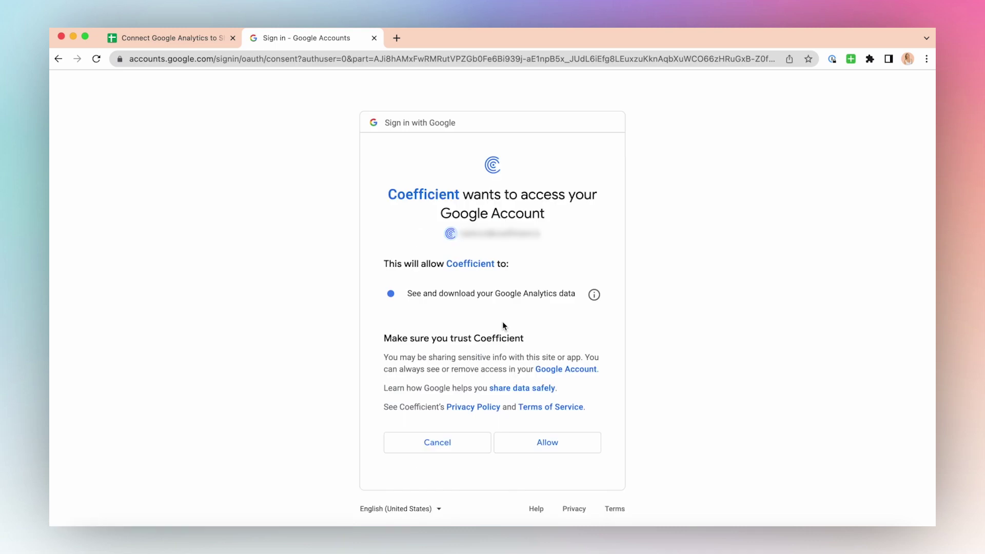
pyautogui.click(587, 452)
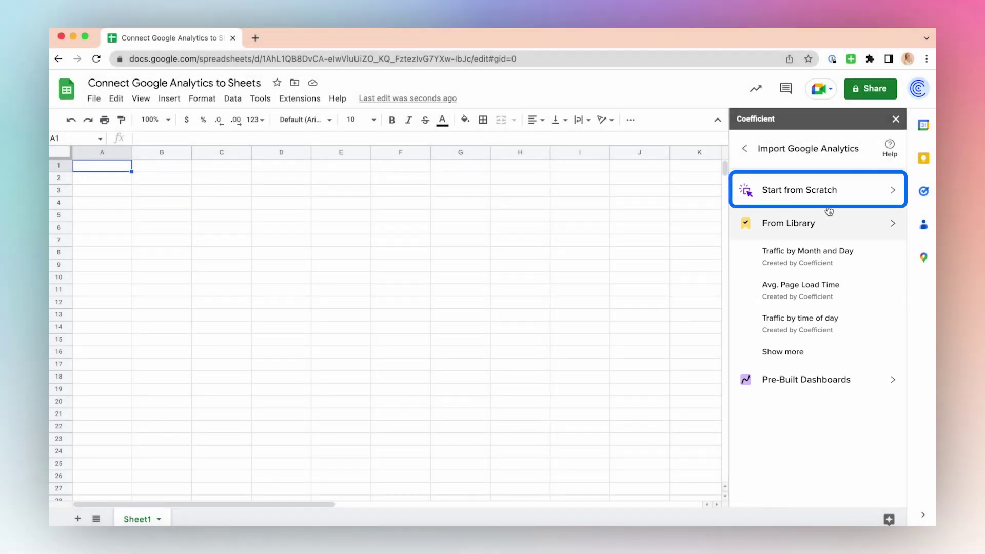
# Start a from-scratch import on All Web Site Data, keeping only the Sessions metric.
pyautogui.click(839, 198)
pyautogui.click(844, 290)
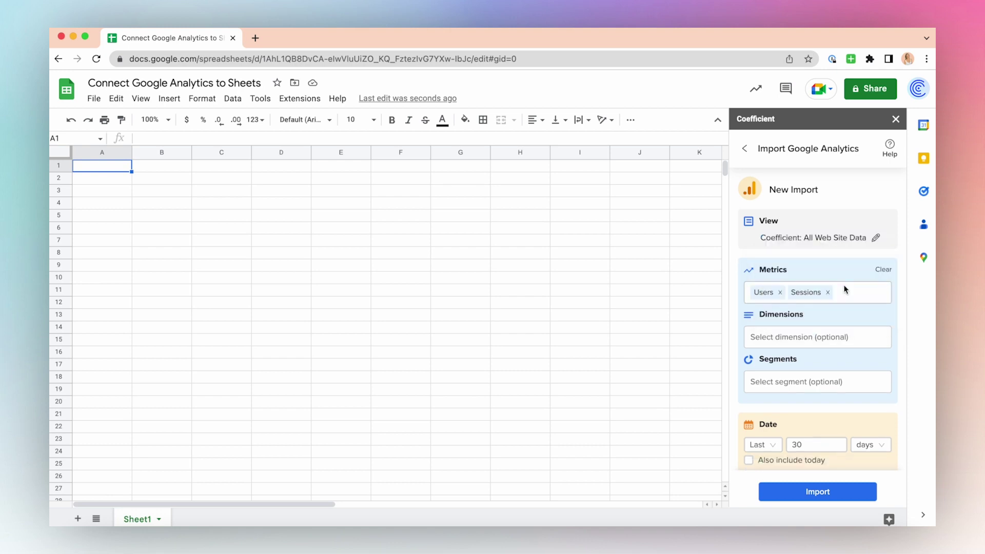
pyautogui.scroll(-1, 845, 290)
pyautogui.click(780, 280)
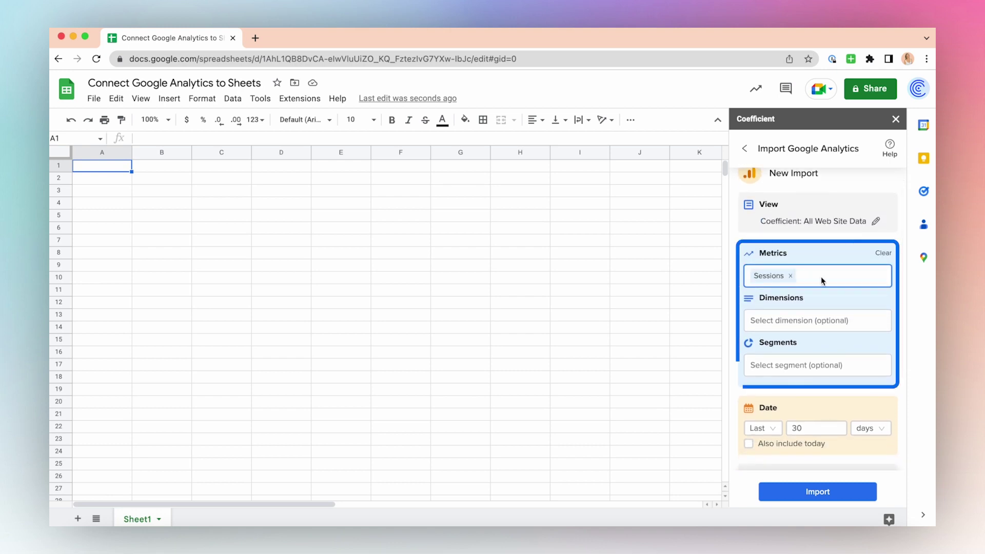
pyautogui.scroll(-2, 823, 281)
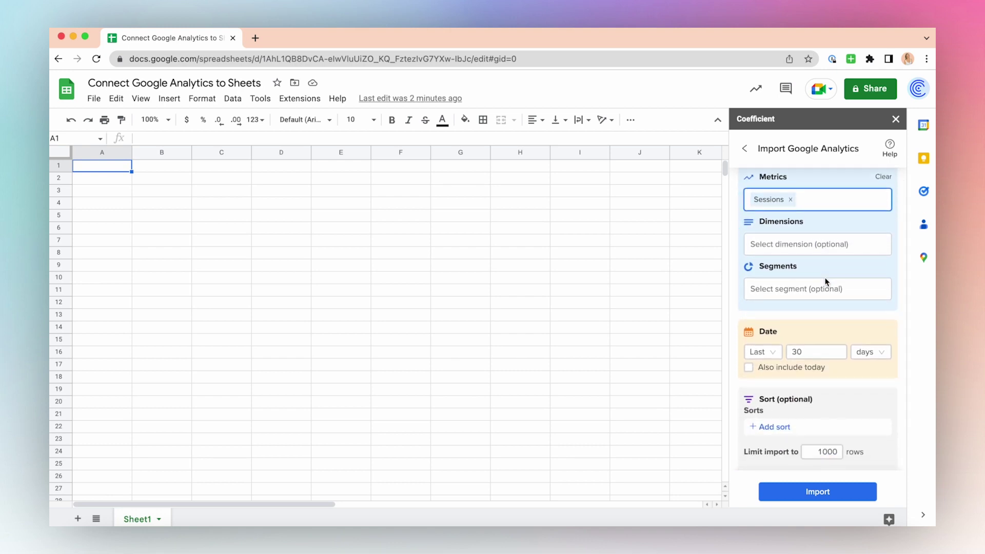
pyautogui.scroll(-3, 826, 281)
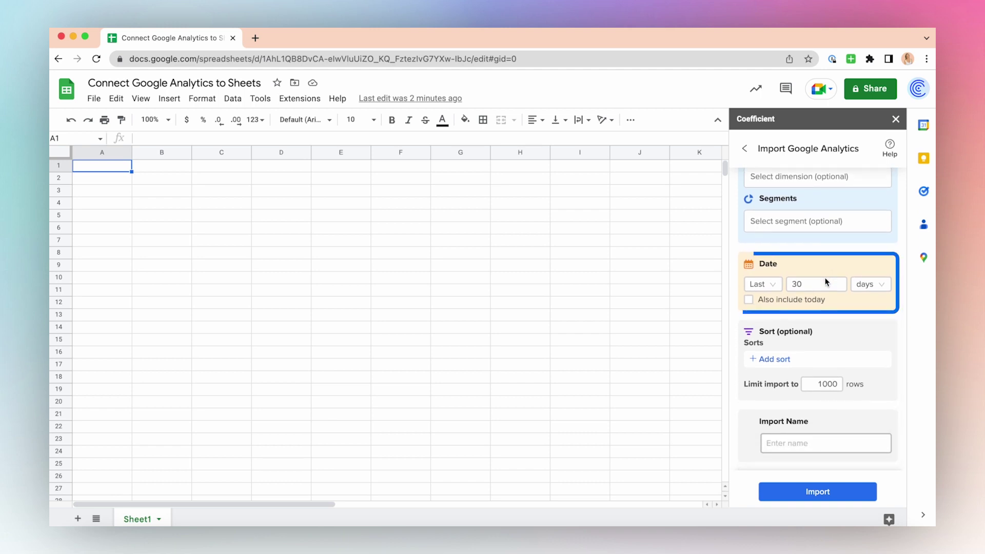
pyautogui.scroll(-2, 826, 281)
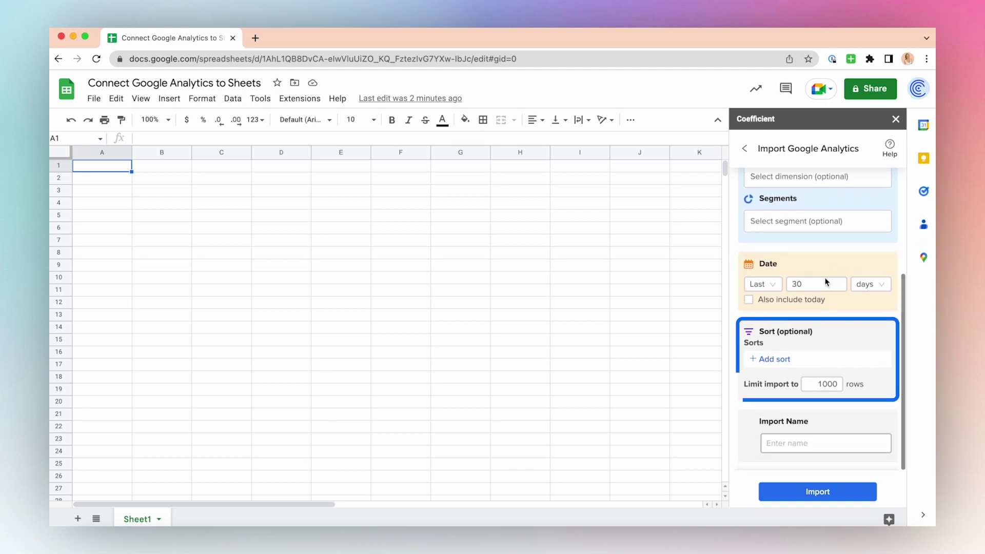
# Enter 'Google Analytics Import' as the import name and run the import.
pyautogui.click(807, 443)
pyautogui.write('Go')
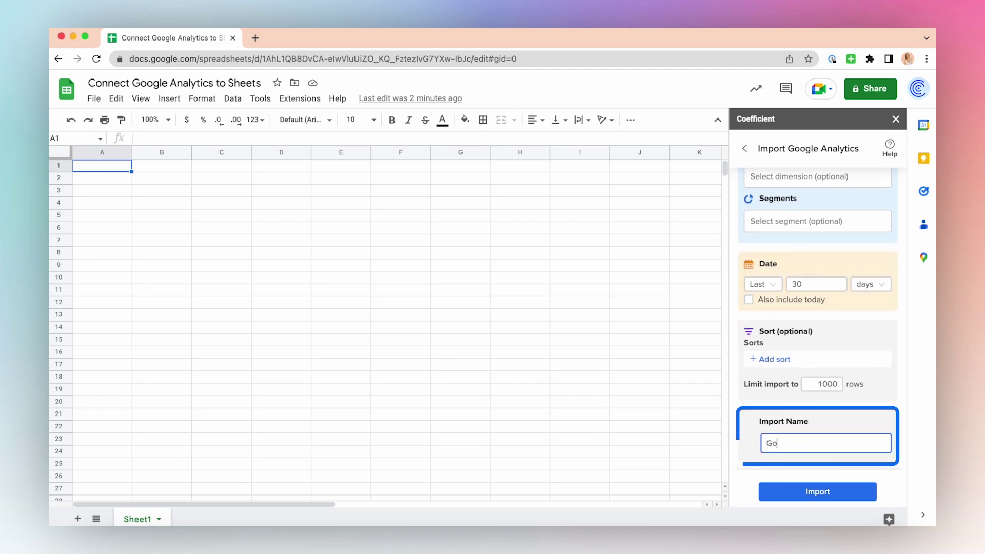
pyautogui.write('ogle Analytics Import')
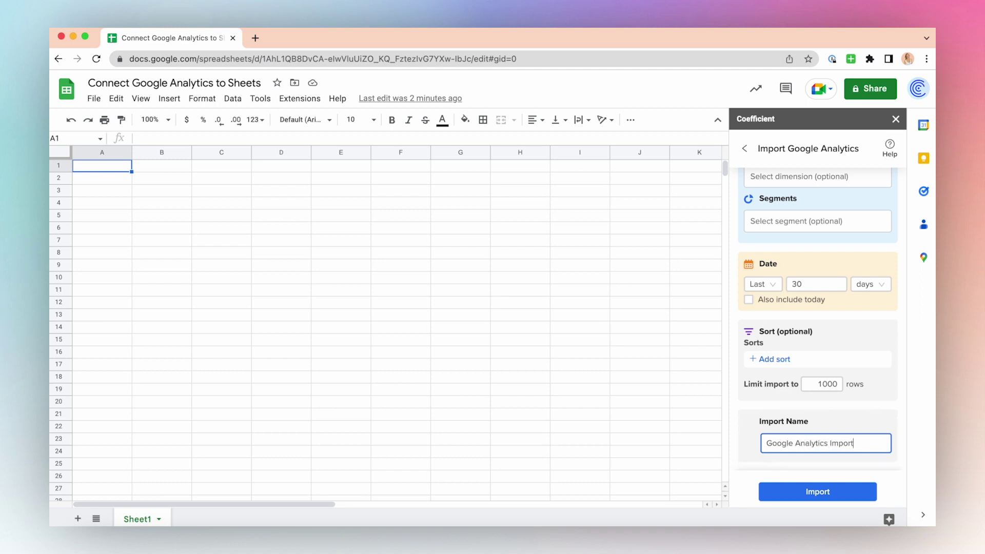
pyautogui.click(846, 492)
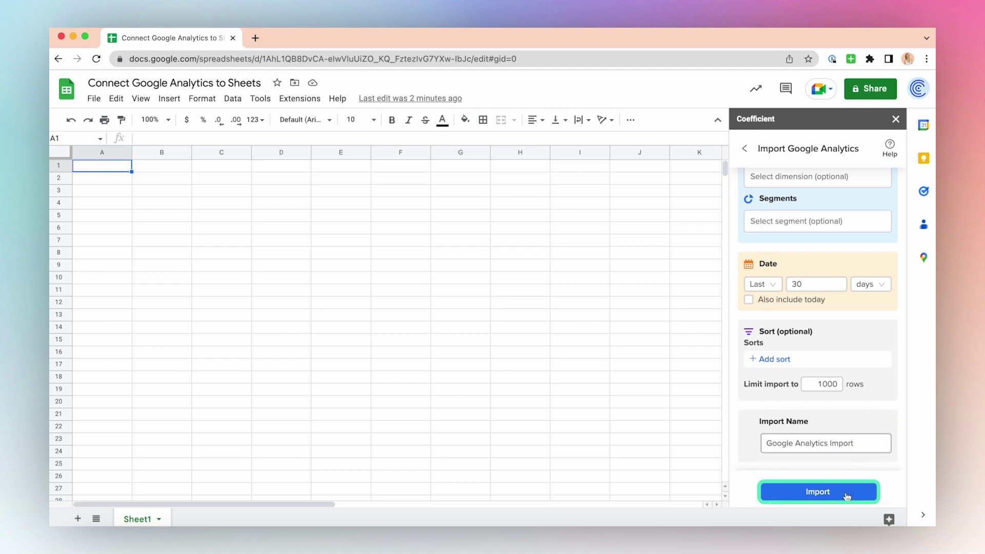